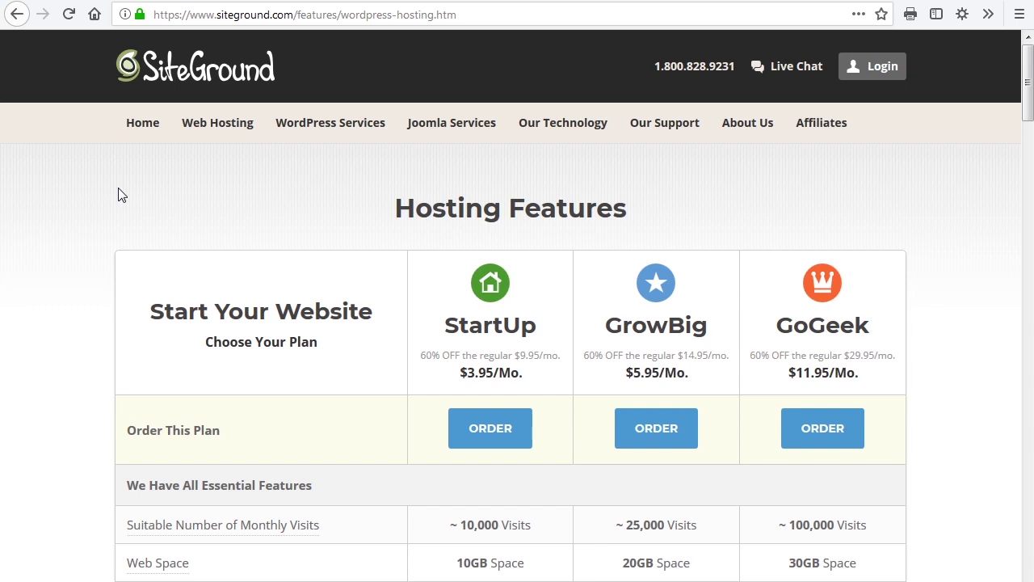
Scroll the Hosting Features table to bring up the 'Free CDN with Each Account' tooltip
{"action": "scroll", "coordinate": [119, 195], "scroll_direction": "down", "scroll_amount": 10}
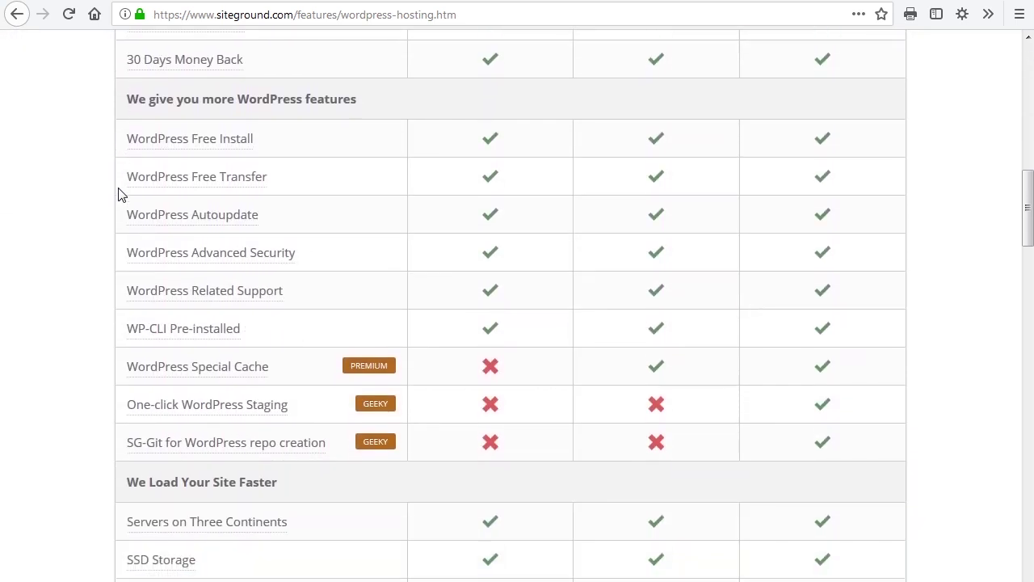
{"action": "scroll", "coordinate": [119, 194], "scroll_direction": "down", "scroll_amount": 6}
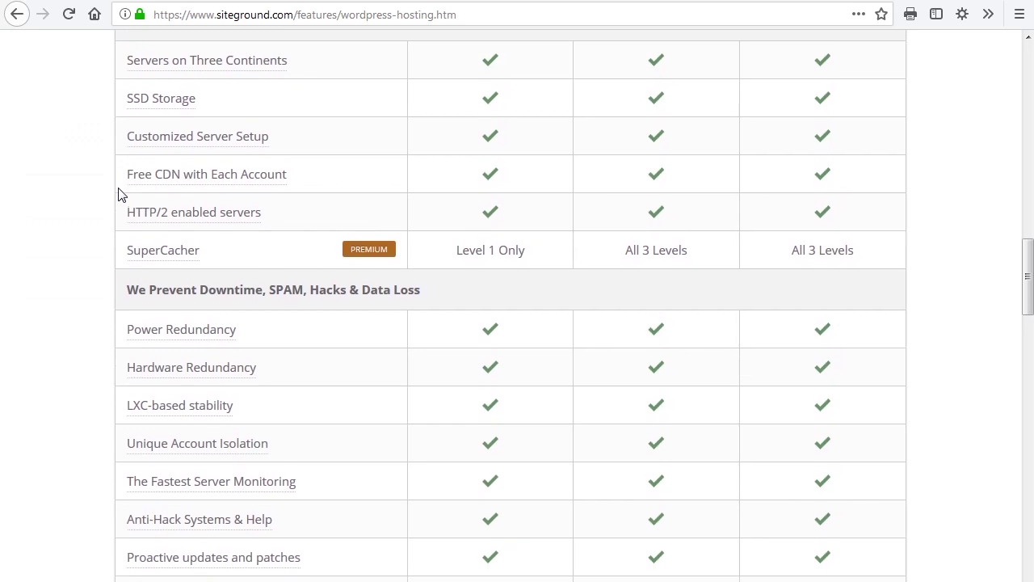
{"action": "scroll", "coordinate": [118, 195], "scroll_direction": "up", "scroll_amount": 1}
{"action": "mouse_move", "coordinate": [139, 231]}
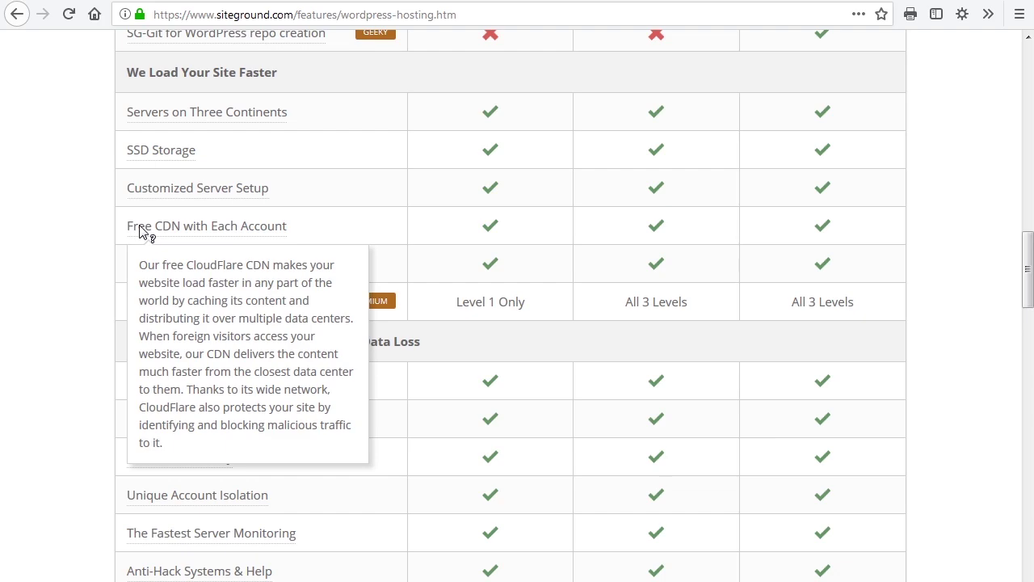
Sign in to SiteGround, go to cPanel and open the Cloudflare CDN page
{"action": "scroll", "coordinate": [99, 215], "scroll_direction": "up", "scroll_amount": 15}
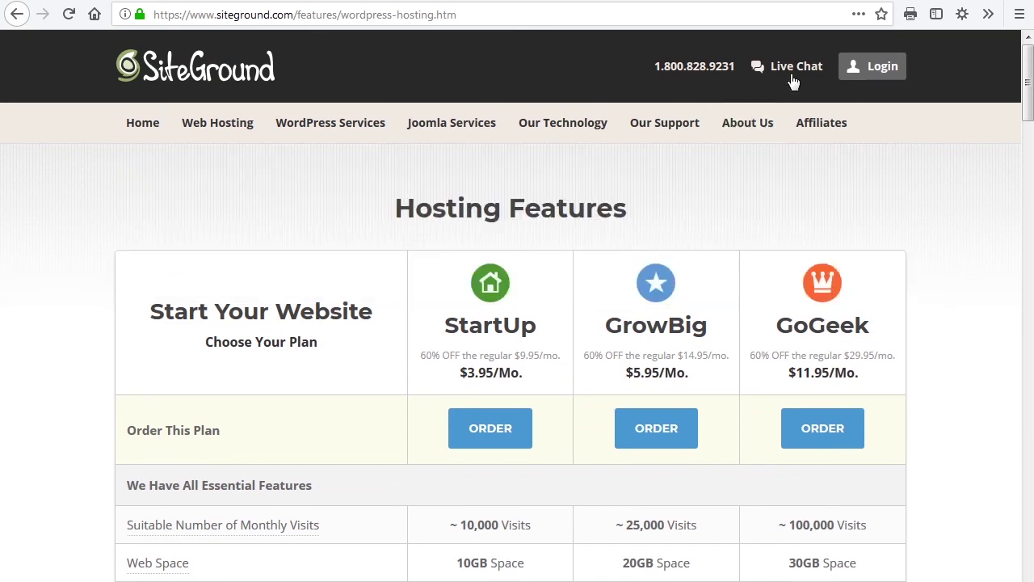
{"action": "left_click", "coordinate": [877, 71]}
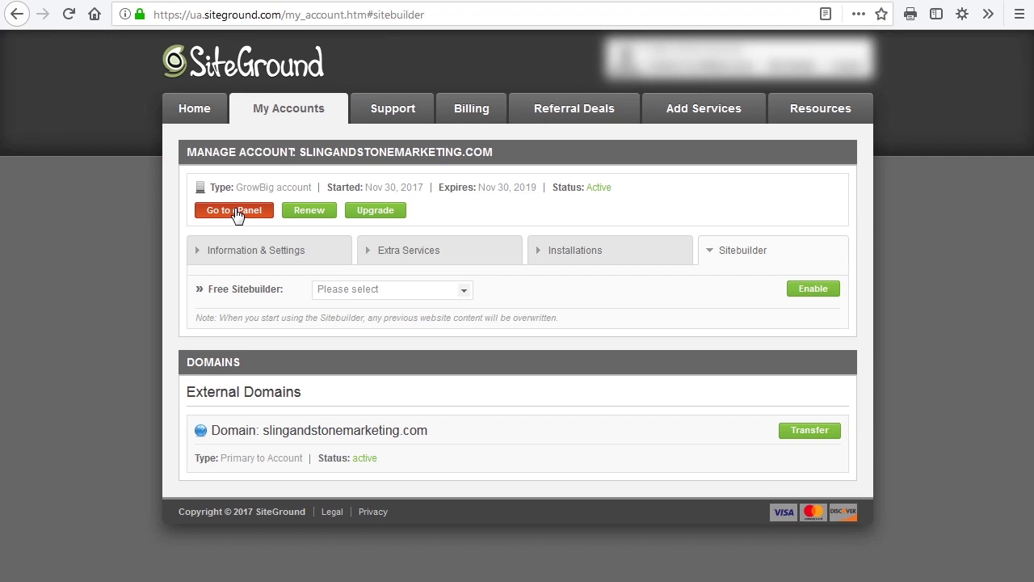
{"action": "left_click", "coordinate": [236, 212]}
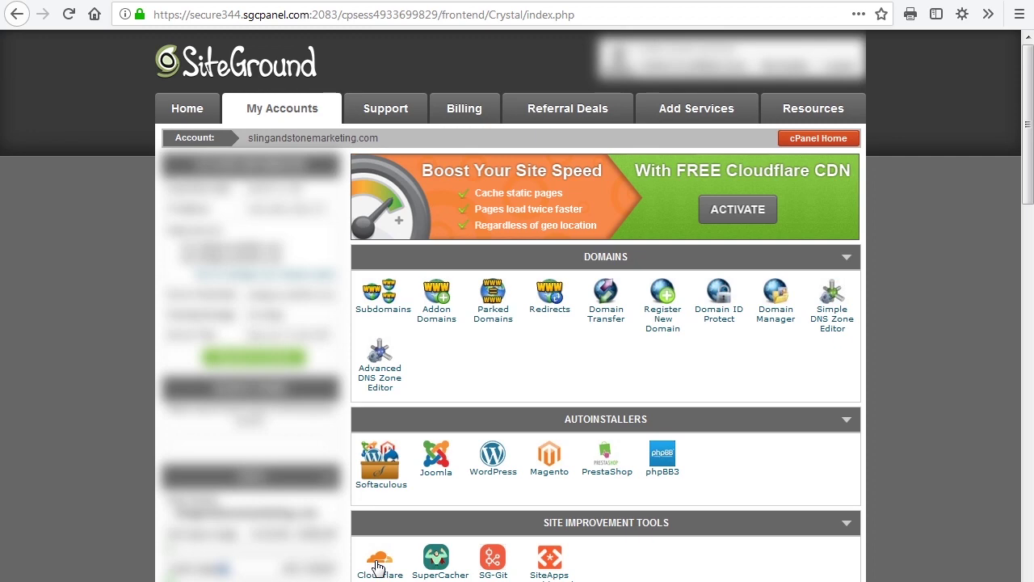
{"action": "left_click", "coordinate": [377, 566]}
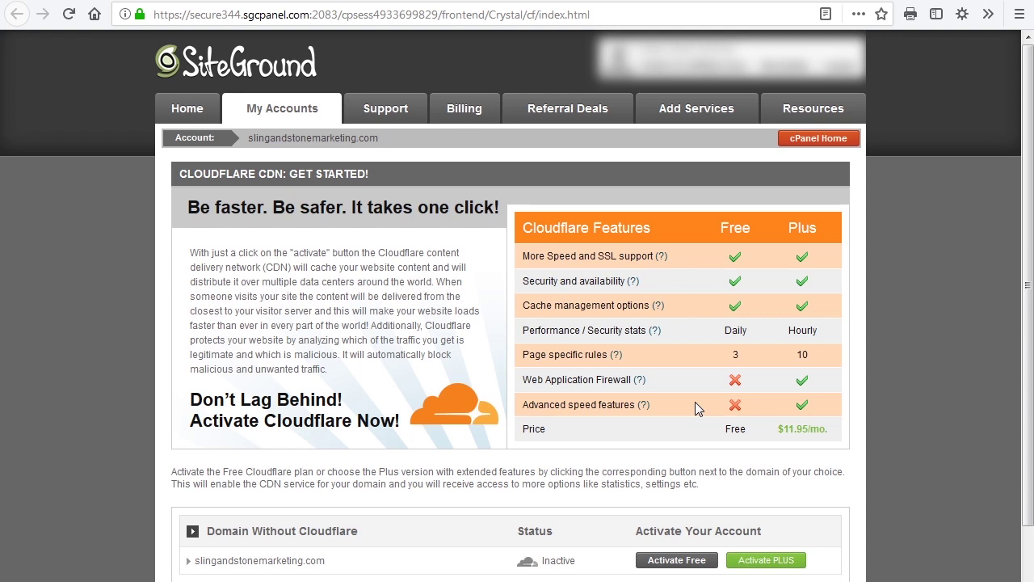
{"action": "mouse_move", "coordinate": [617, 359]}
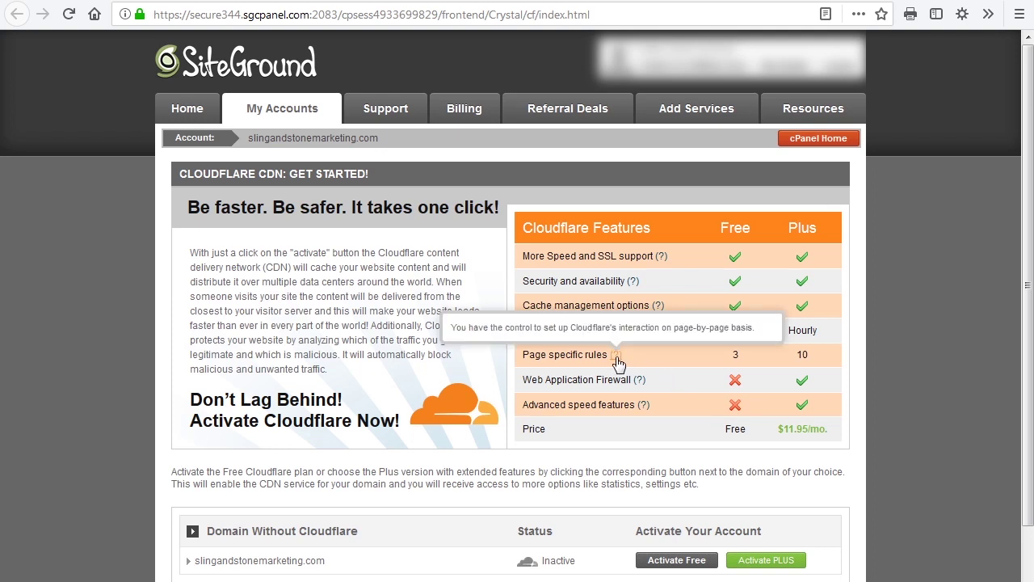
{"action": "mouse_move", "coordinate": [641, 381]}
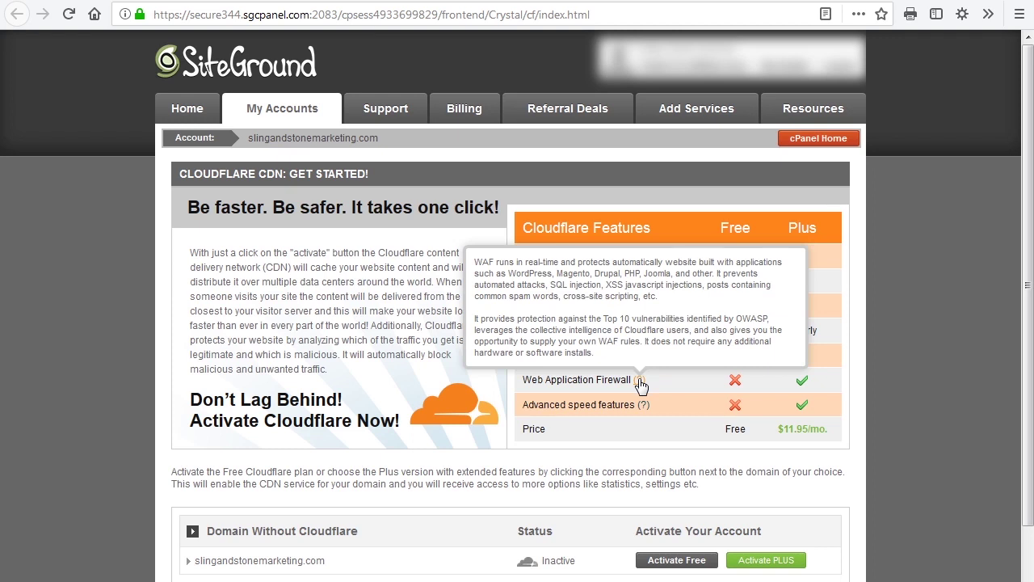
{"action": "mouse_move", "coordinate": [644, 412]}
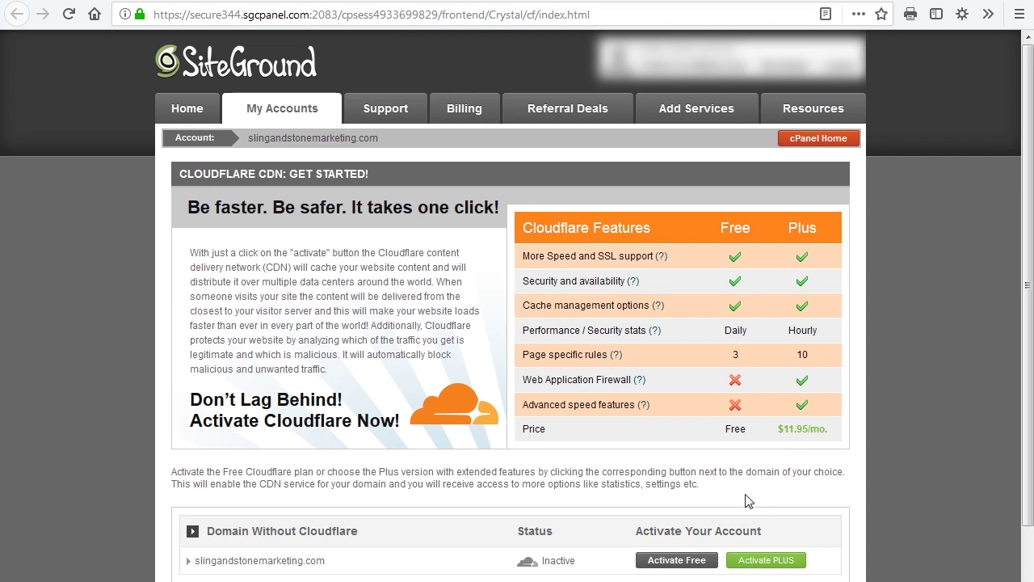
Activate the Free Cloudflare plan for the domain, accepting the Terms of Service
{"action": "left_click", "coordinate": [668, 564]}
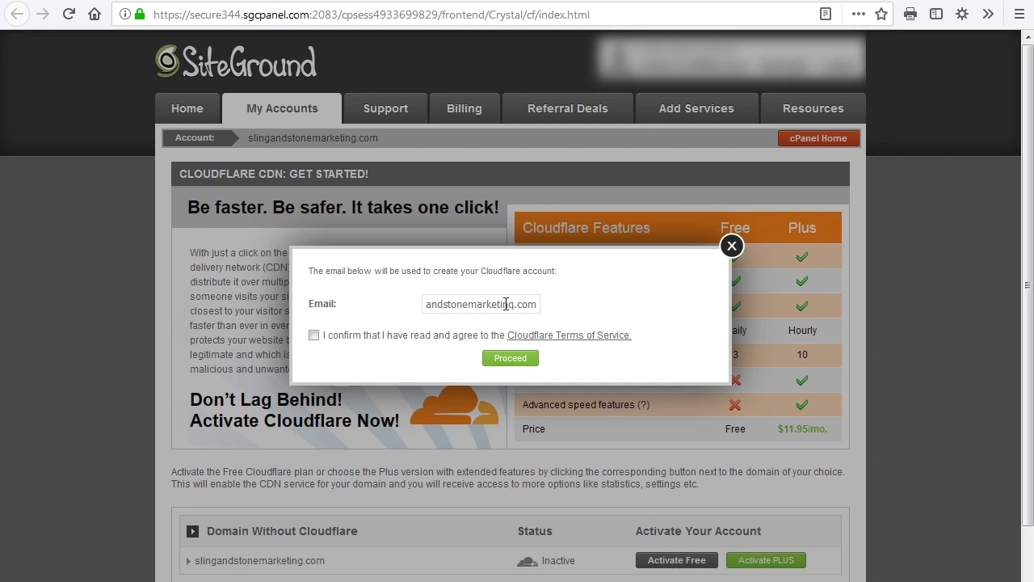
{"action": "left_click", "coordinate": [314, 335]}
{"action": "left_click", "coordinate": [497, 359]}
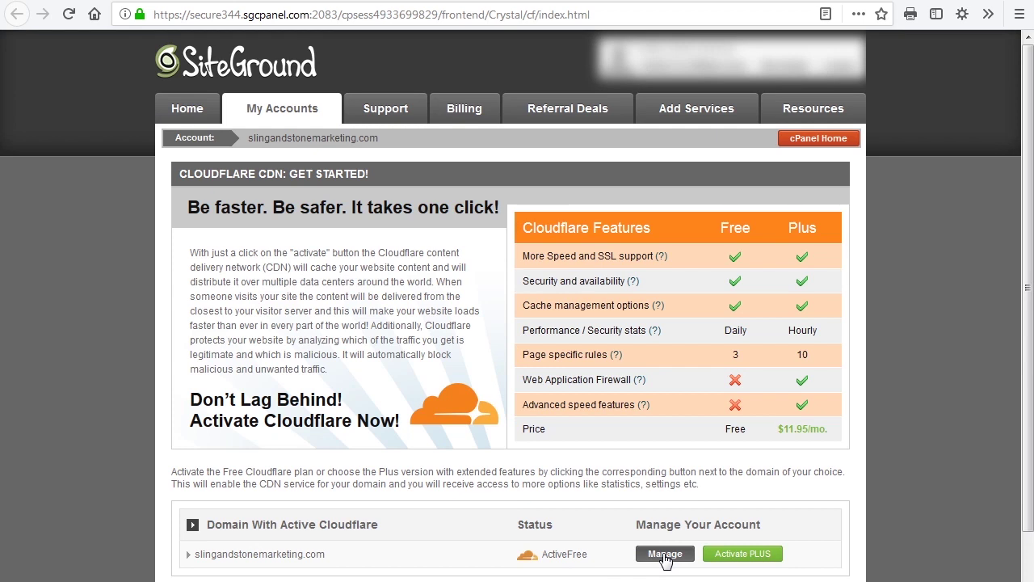
Manage the Cloudflare-enabled domain to list its subdomains and CDN status
{"action": "left_click", "coordinate": [665, 556]}
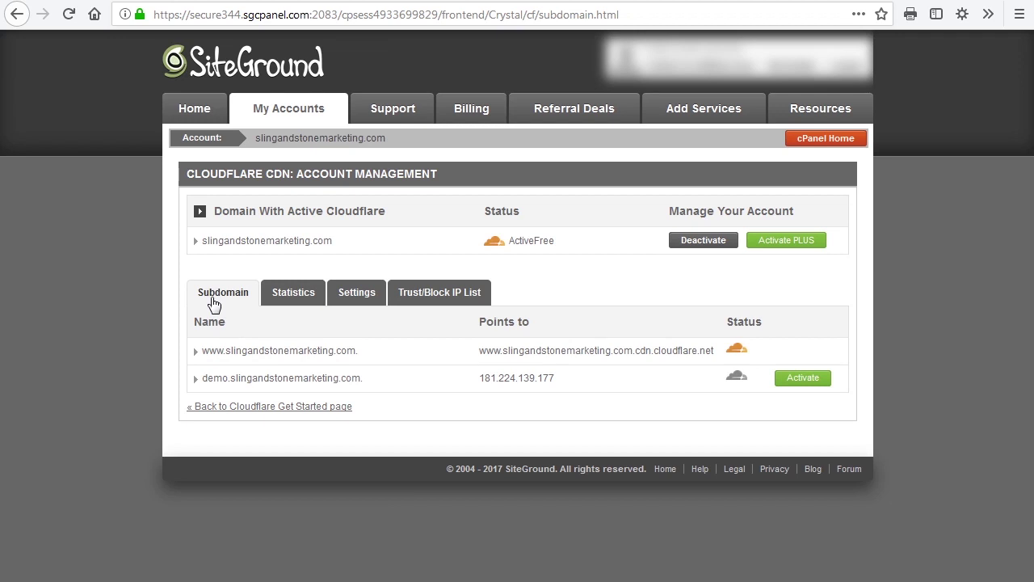
Review the domain's Cloudflare statistics for the last 7 days, then show its Settings
{"action": "left_click", "coordinate": [293, 298]}
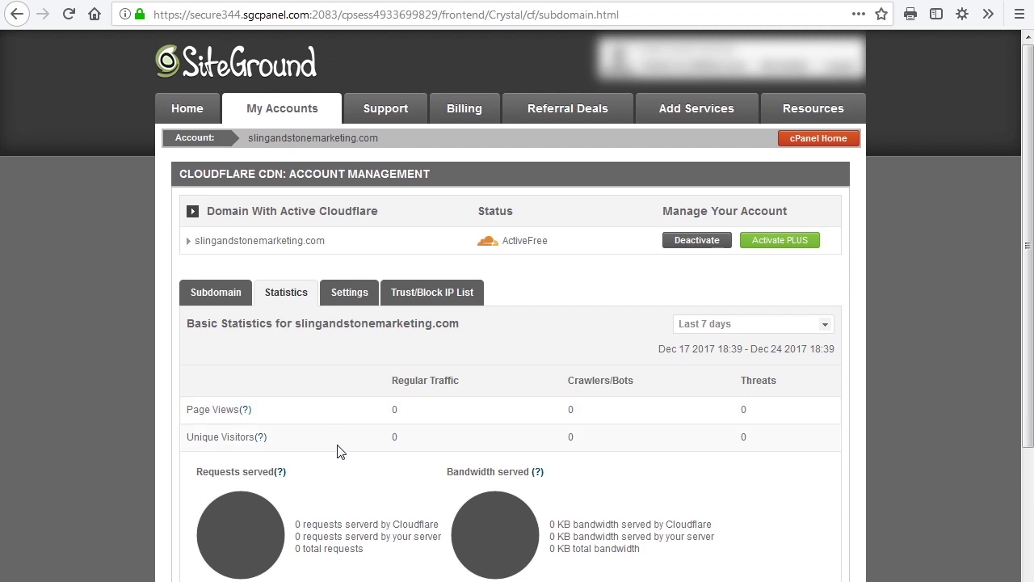
{"action": "scroll", "coordinate": [338, 453], "scroll_direction": "down", "scroll_amount": 3}
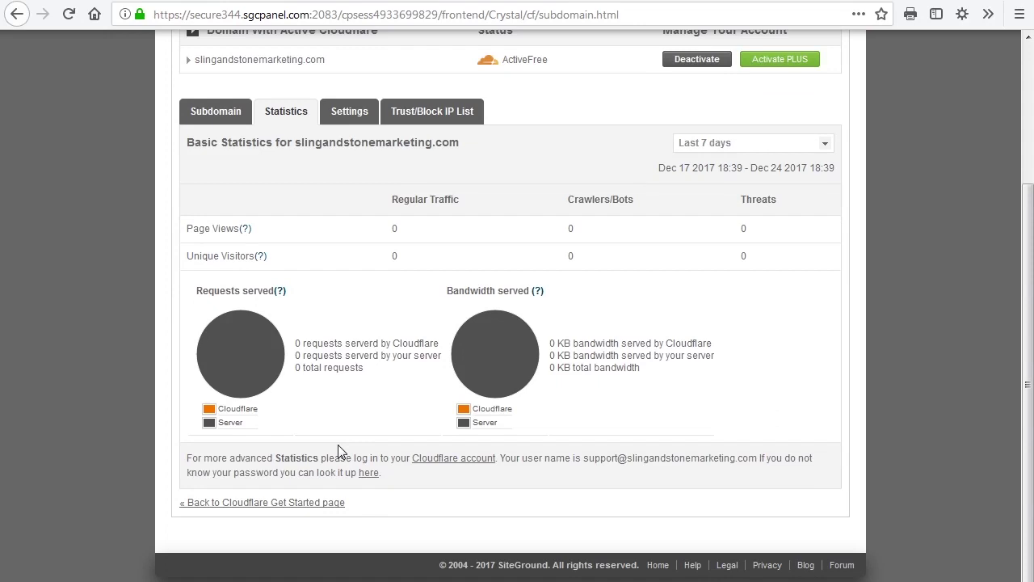
{"action": "left_click", "coordinate": [763, 144]}
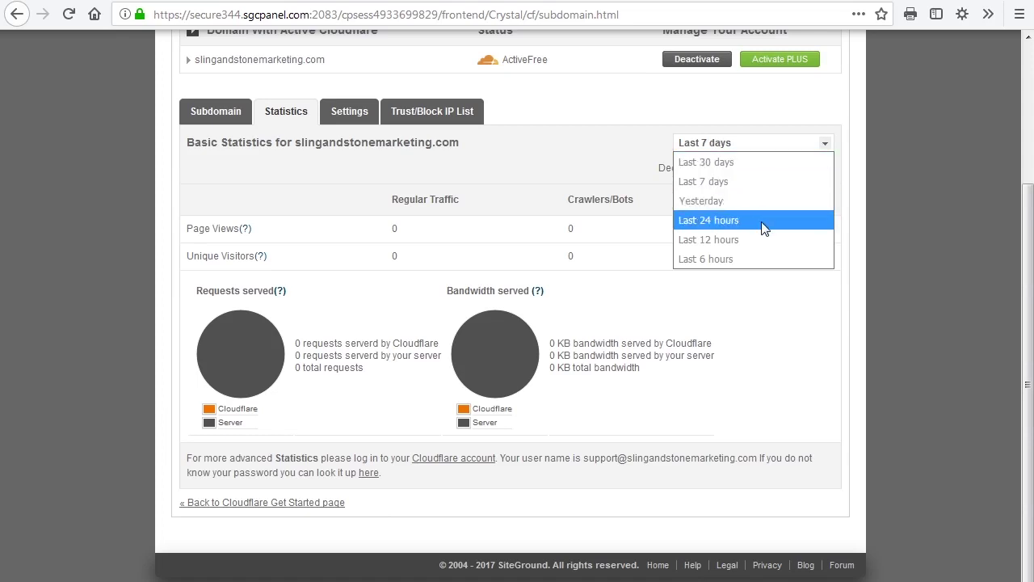
{"action": "left_click", "coordinate": [870, 163]}
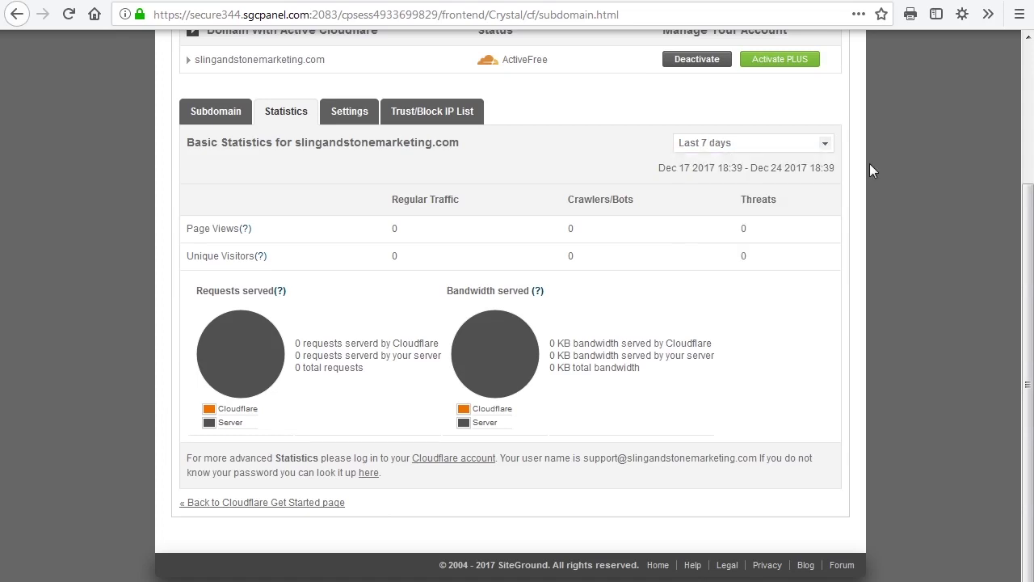
{"action": "scroll", "coordinate": [869, 163], "scroll_direction": "up", "scroll_amount": 2}
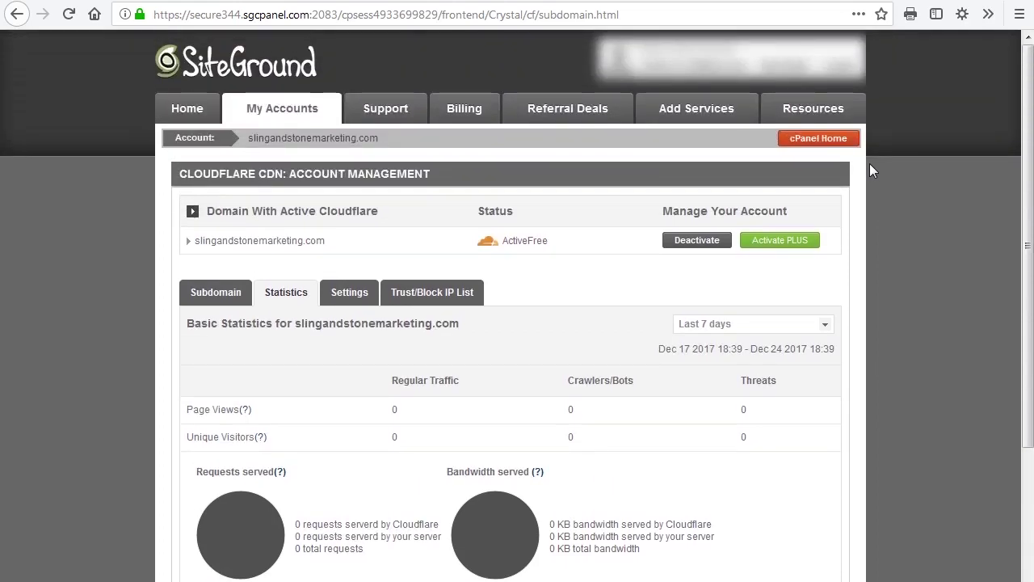
{"action": "left_click", "coordinate": [337, 298]}
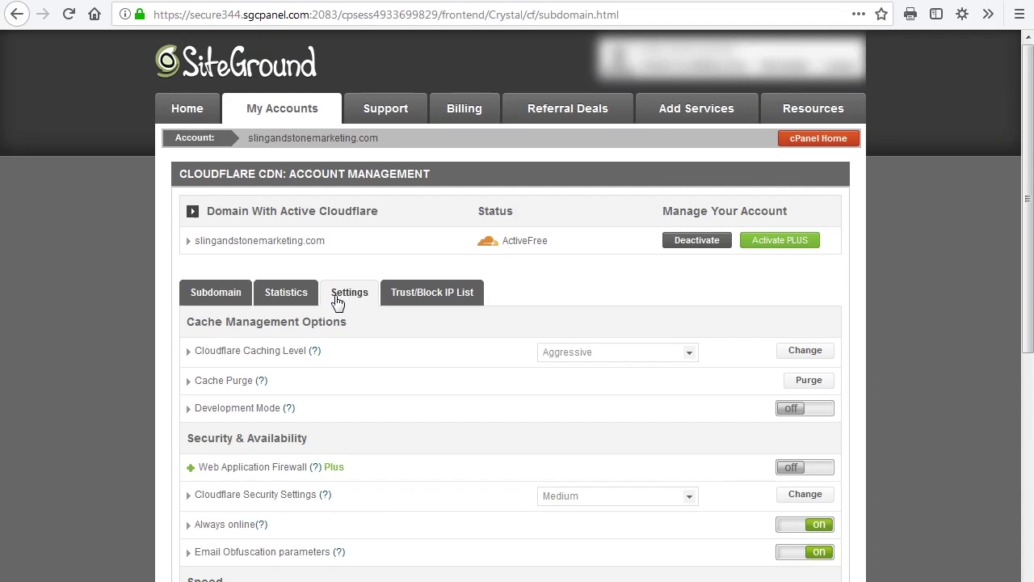
{"action": "left_click", "coordinate": [601, 357]}
{"action": "left_click", "coordinate": [601, 357]}
{"action": "mouse_move", "coordinate": [315, 359]}
{"action": "mouse_move", "coordinate": [324, 499]}
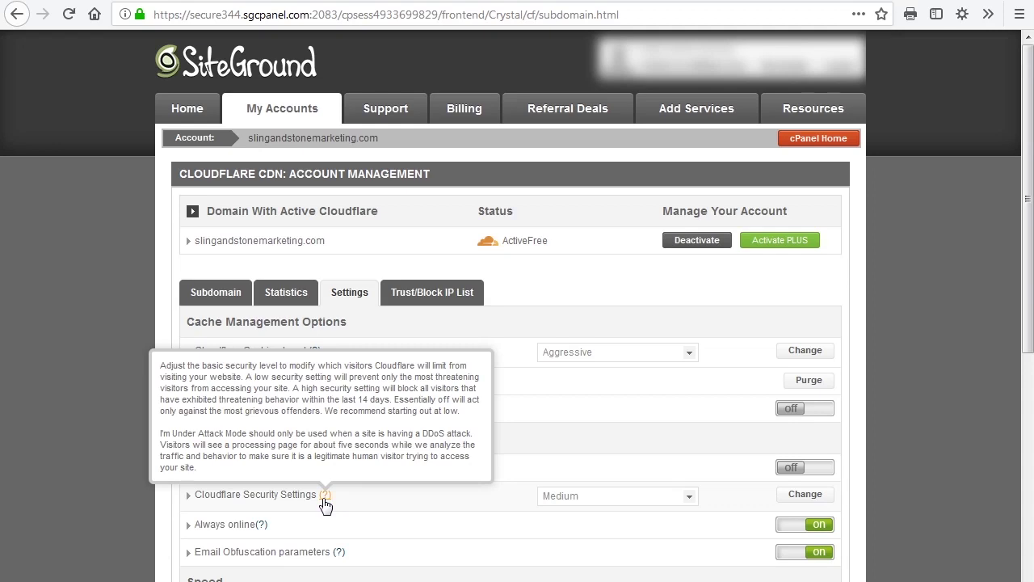
Set the Cloudflare security level from Medium to High and apply it
{"action": "left_click", "coordinate": [595, 505]}
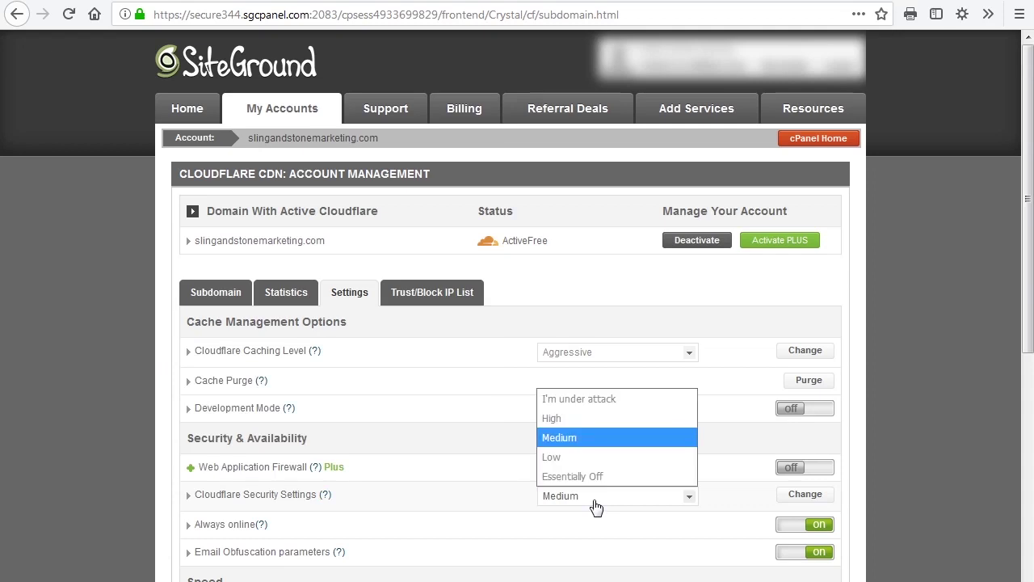
{"action": "left_click", "coordinate": [594, 419]}
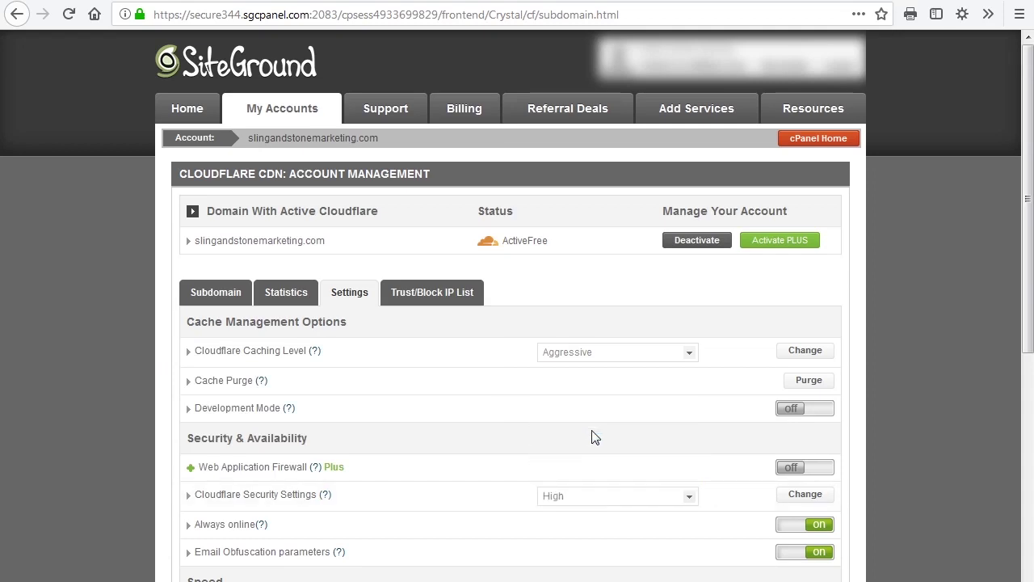
{"action": "left_click", "coordinate": [830, 496]}
{"action": "scroll", "coordinate": [852, 491], "scroll_direction": "down", "scroll_amount": 5}
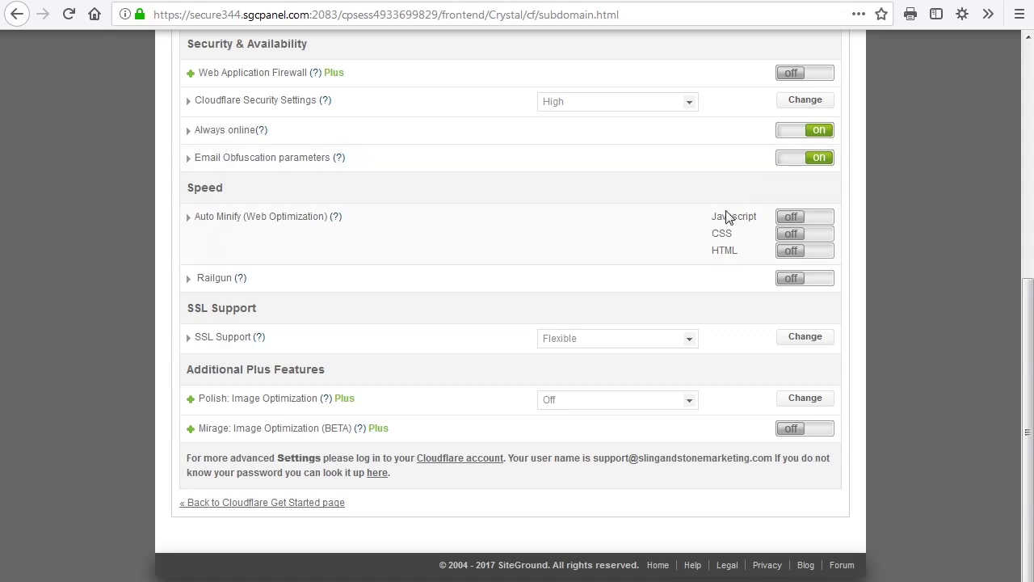
Switch Auto Minify on for JavaScript, CSS and HTML, and turn Railgun on
{"action": "left_click", "coordinate": [783, 218]}
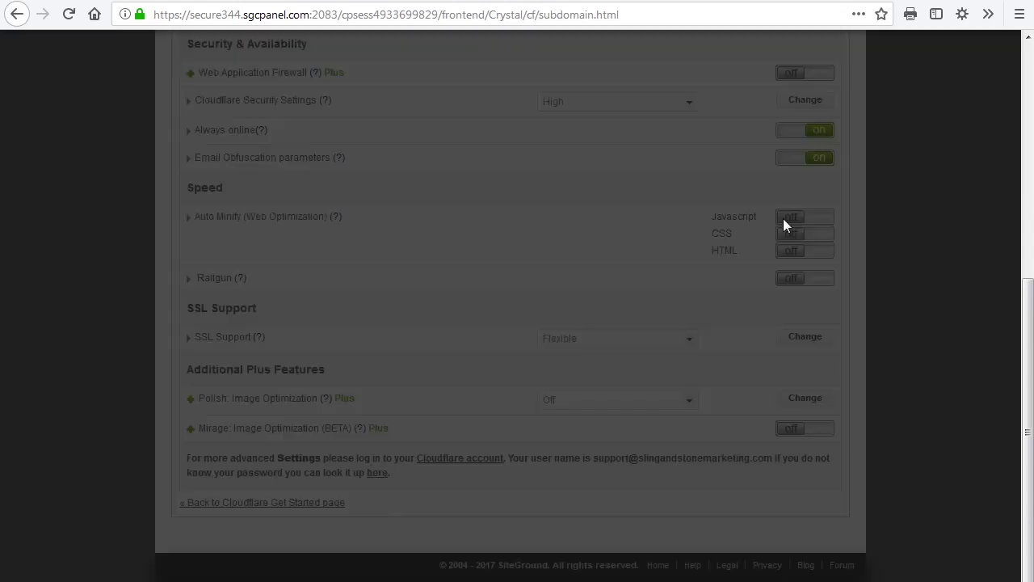
{"action": "left_click", "coordinate": [796, 233]}
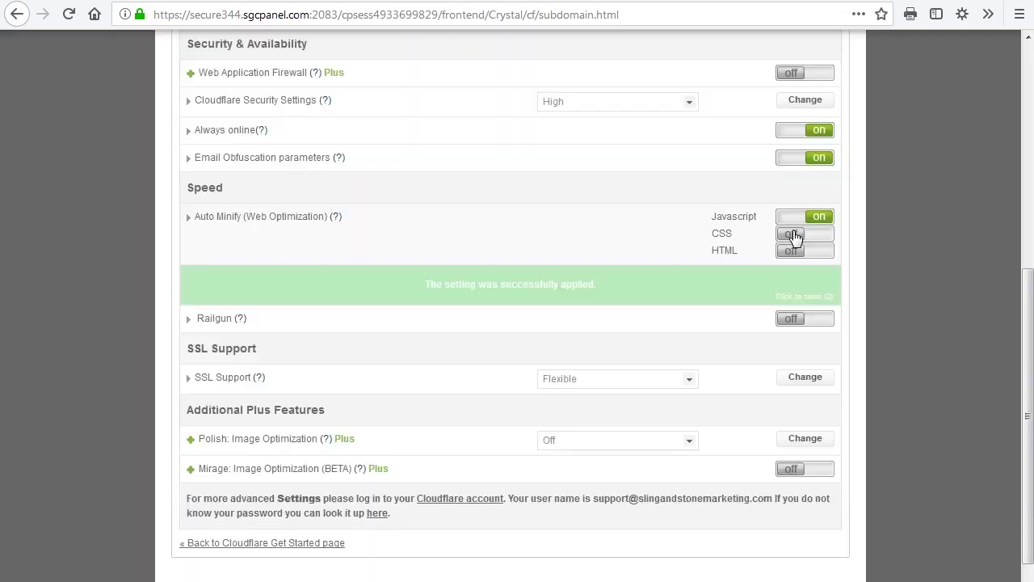
{"action": "left_click", "coordinate": [796, 251]}
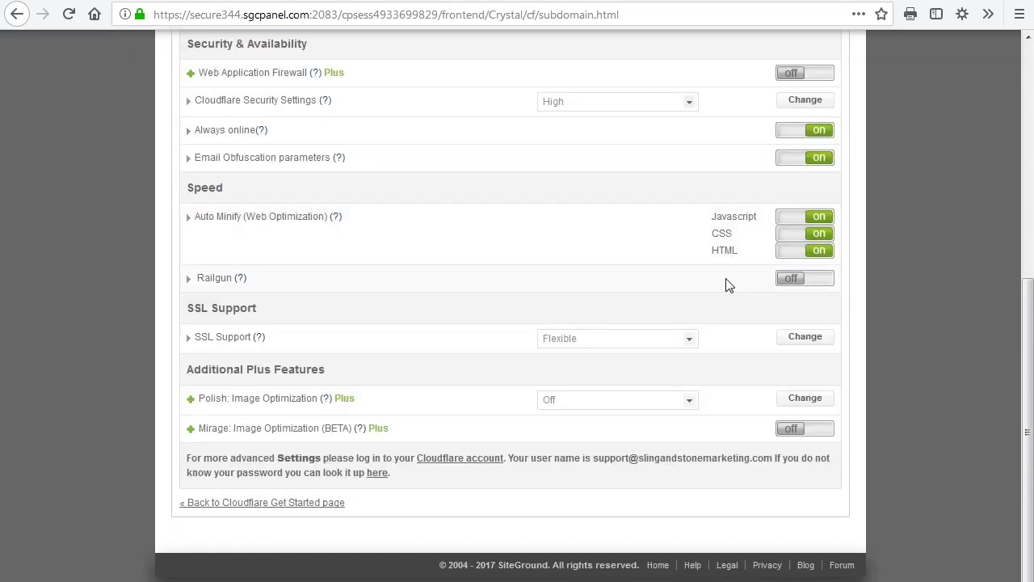
{"action": "mouse_move", "coordinate": [241, 283]}
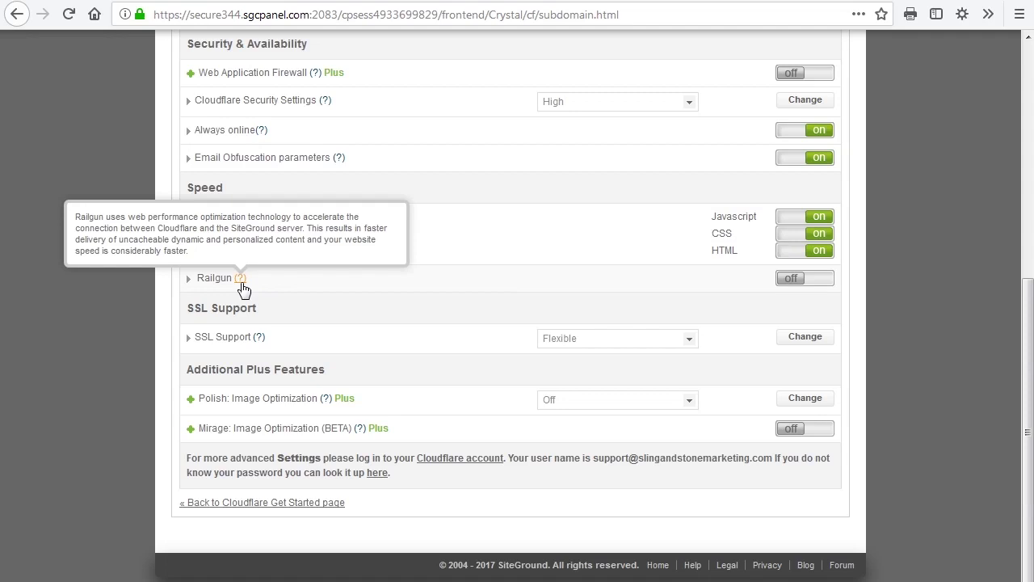
{"action": "left_click", "coordinate": [788, 279]}
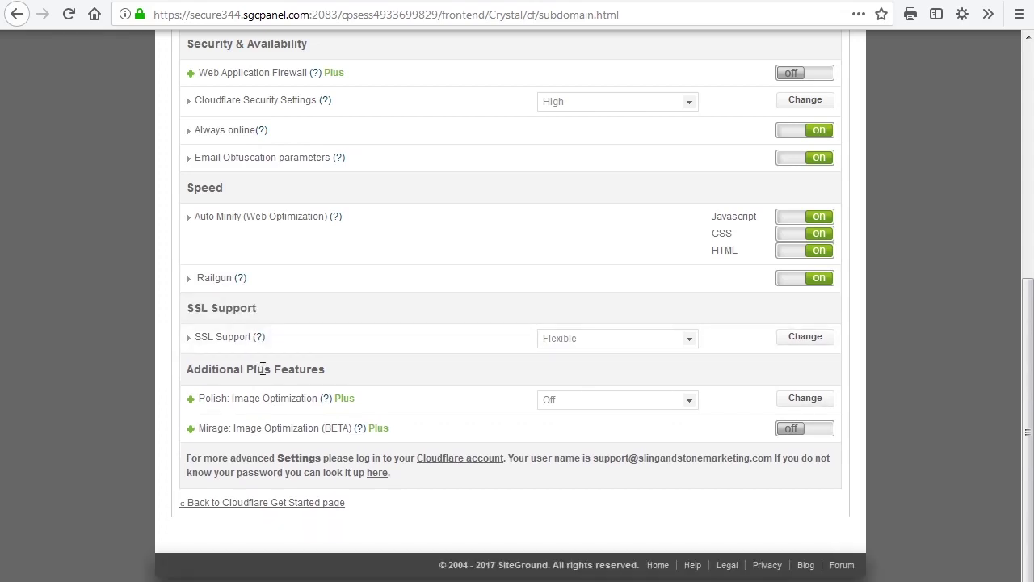
Change SSL Support from Flexible to Full Strict and apply it
{"action": "mouse_move", "coordinate": [259, 341]}
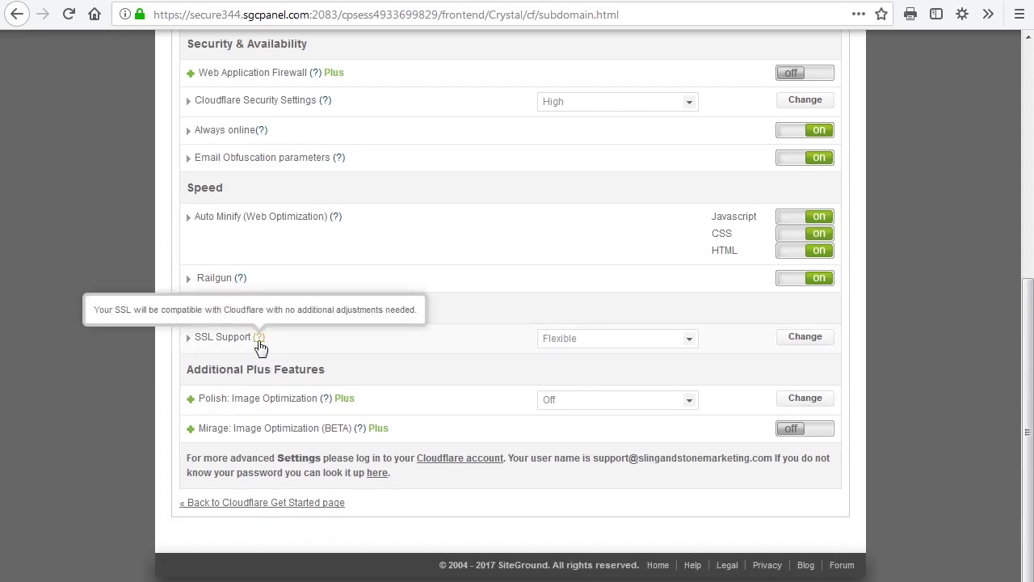
{"action": "left_click", "coordinate": [674, 341]}
{"action": "left_click", "coordinate": [623, 414]}
{"action": "left_click", "coordinate": [802, 336]}
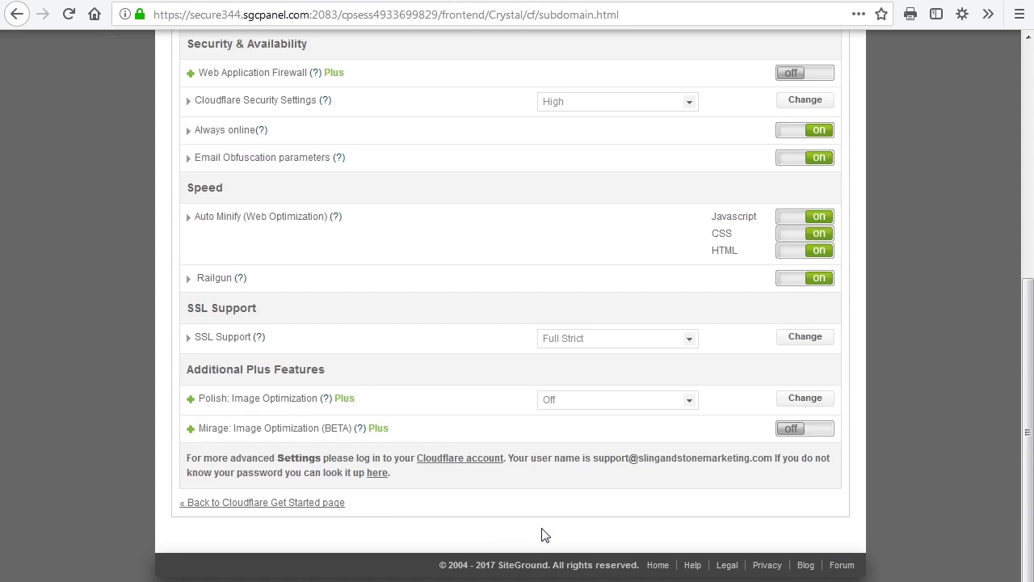
{"action": "scroll", "coordinate": [544, 535], "scroll_direction": "up", "scroll_amount": 3}
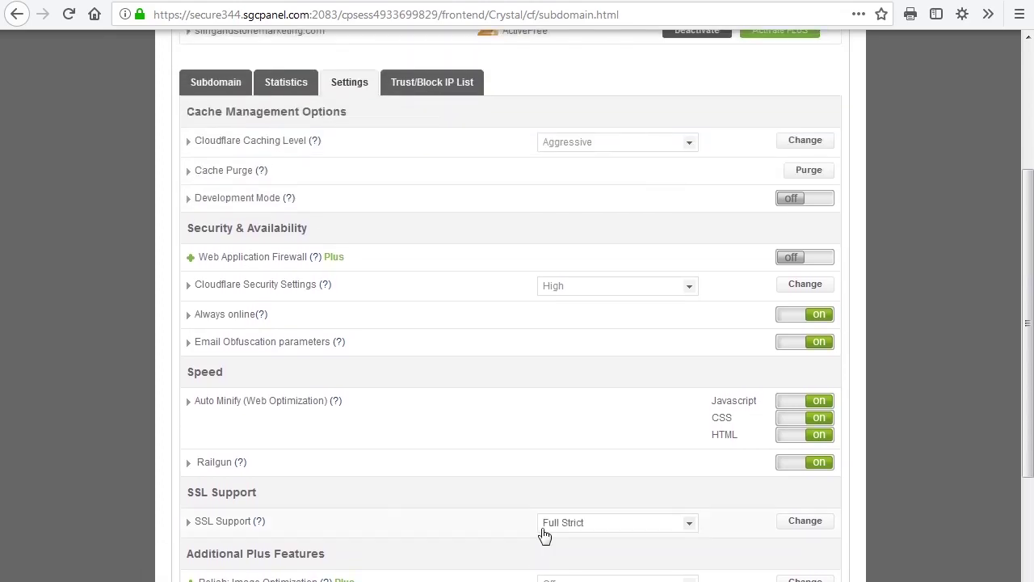
Check the empty Trust and Block IP lists, then return to the subdomain list
{"action": "scroll", "coordinate": [544, 535], "scroll_direction": "up", "scroll_amount": 4}
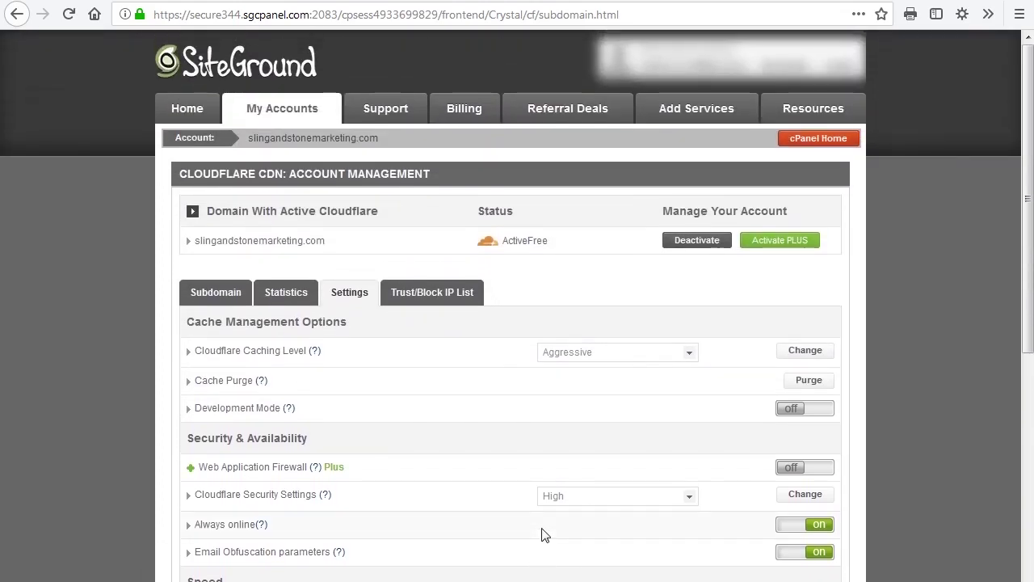
{"action": "left_click", "coordinate": [423, 301]}
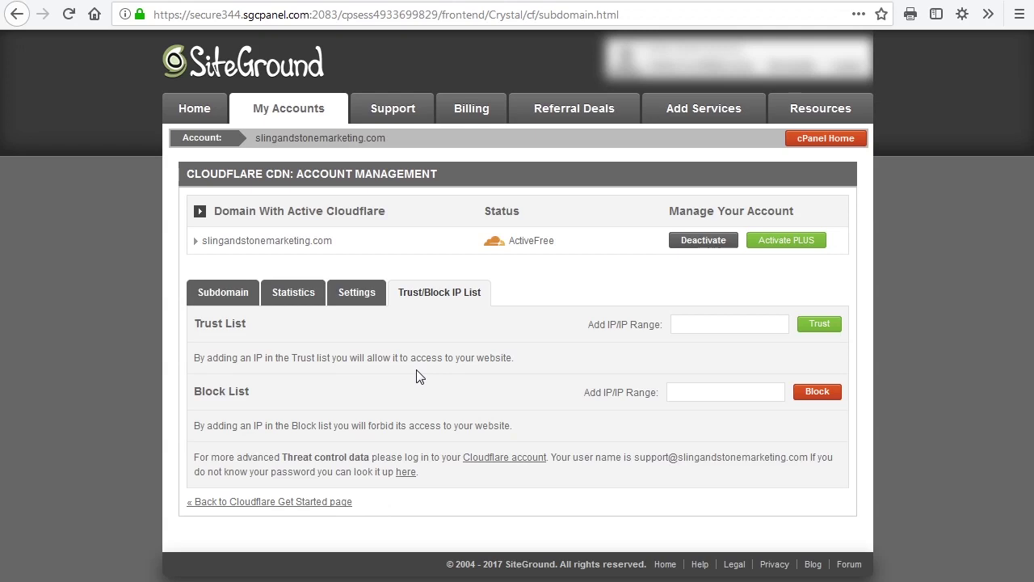
{"action": "left_click", "coordinate": [204, 303]}
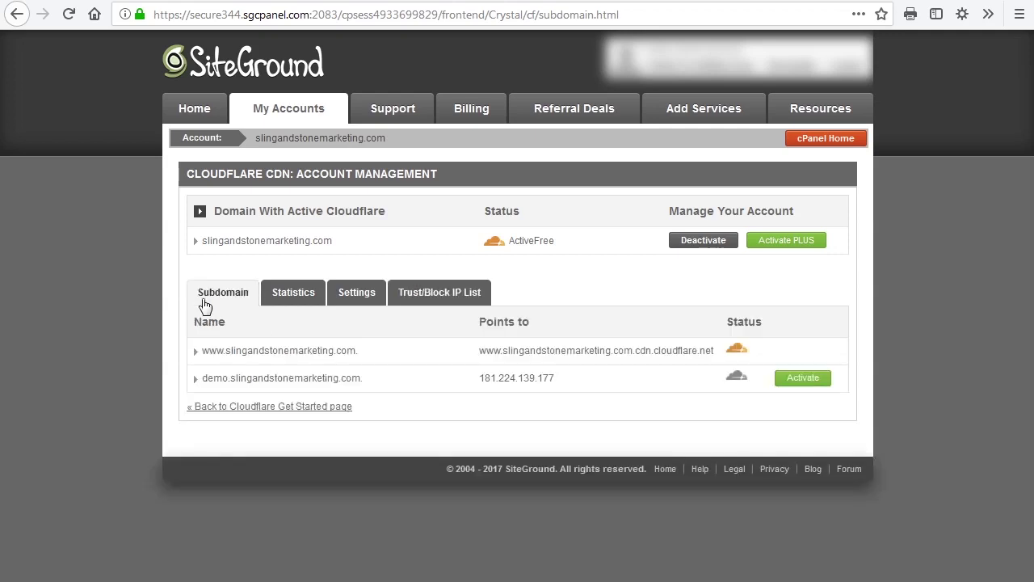